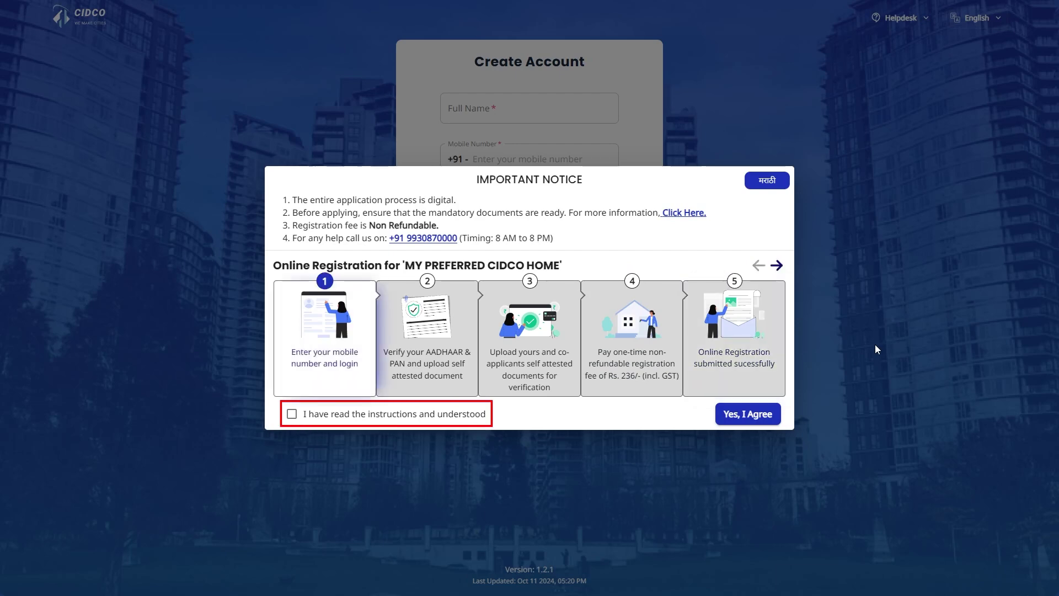
- Tick 'I have read the instructions and understood' on the Important Notice
click(292, 414)
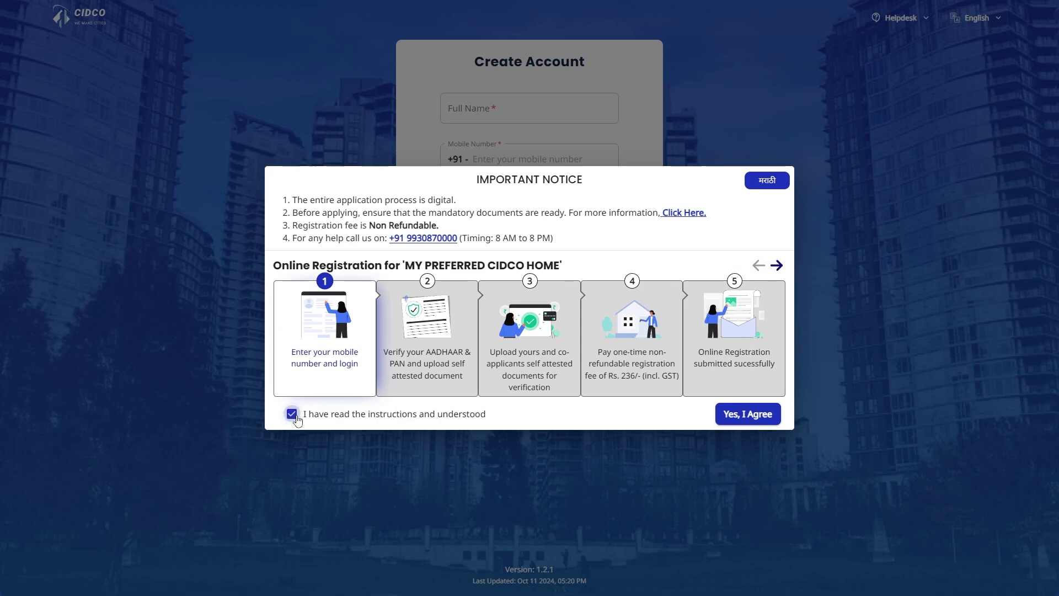
- Accept the notice, then enter the applicant's full name, mobile number and captcha
click(764, 417)
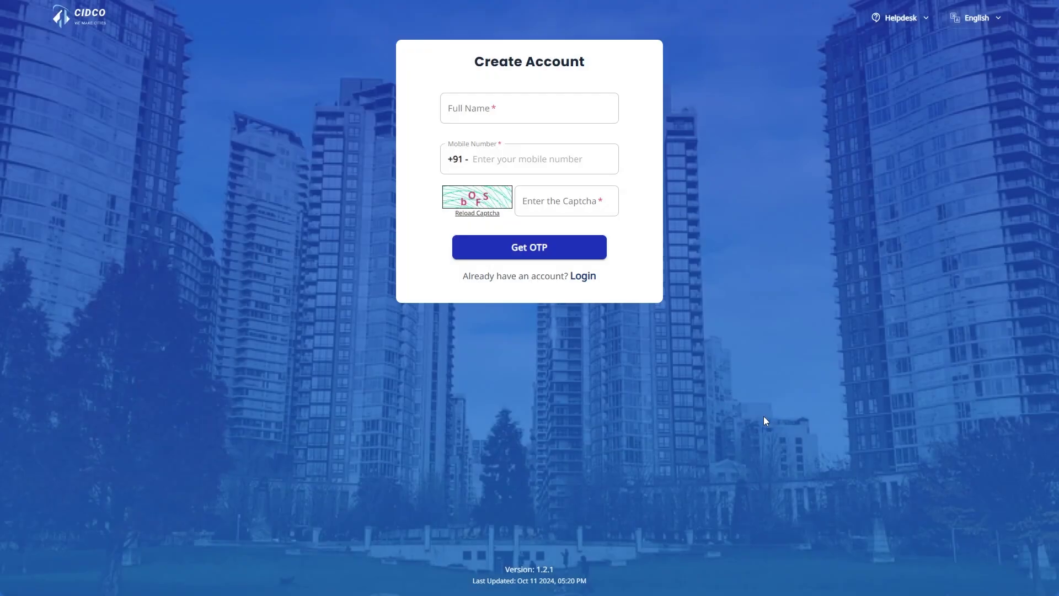
click(539, 108)
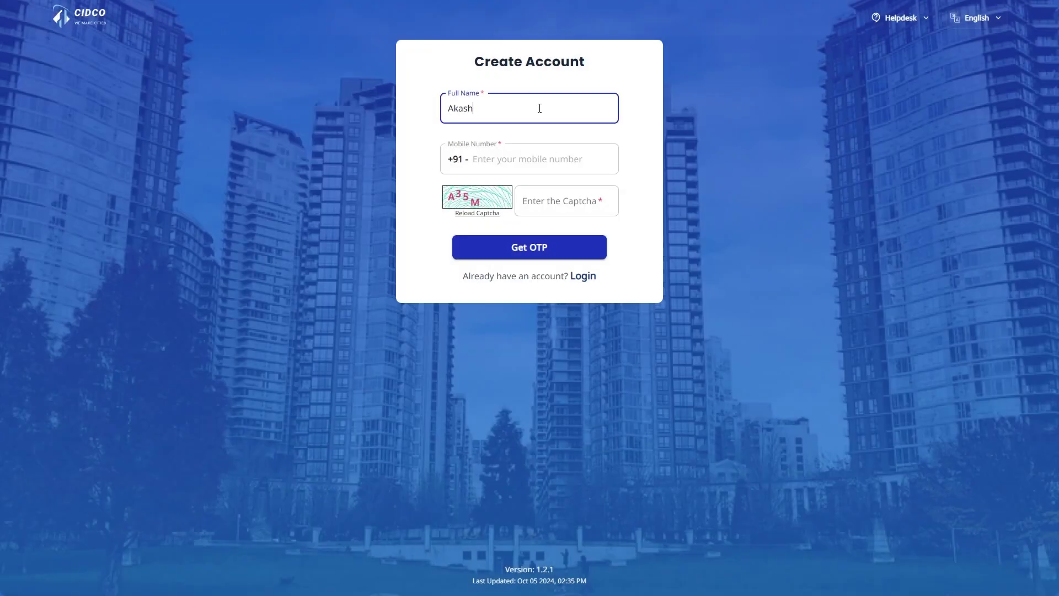
key(Tab)
text(932)
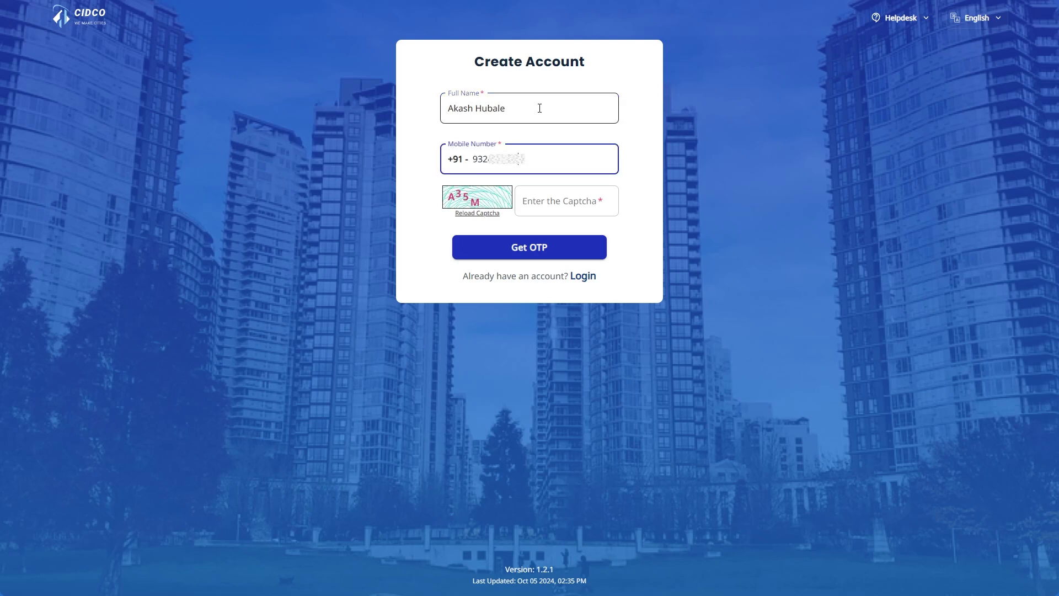
click(557, 206)
text(A3)
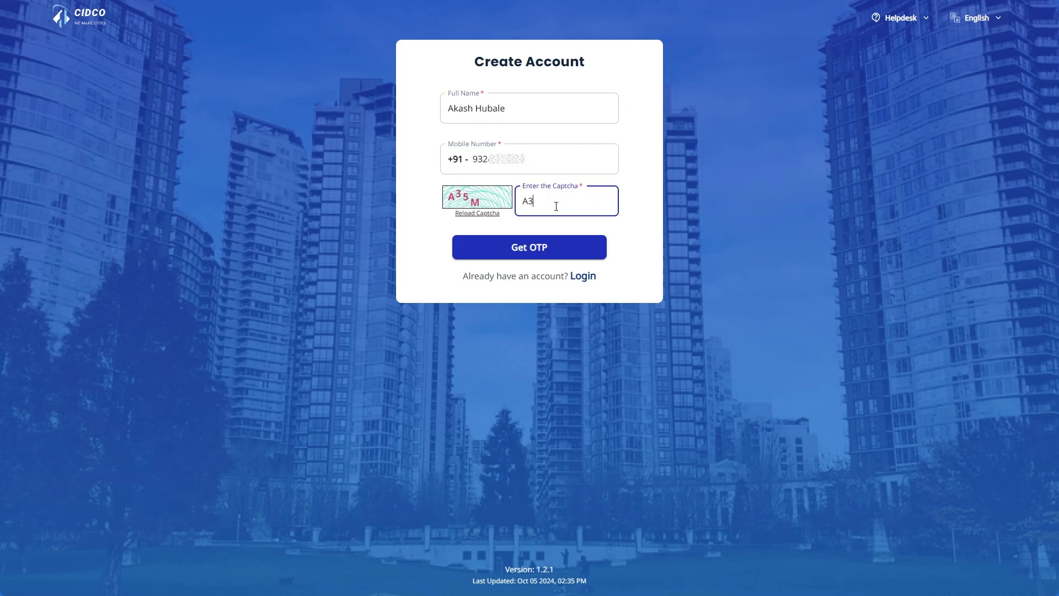
text(5M)
- Verify the account with the mobile OTP and agree to the Aadhaar consent terms
click(554, 244)
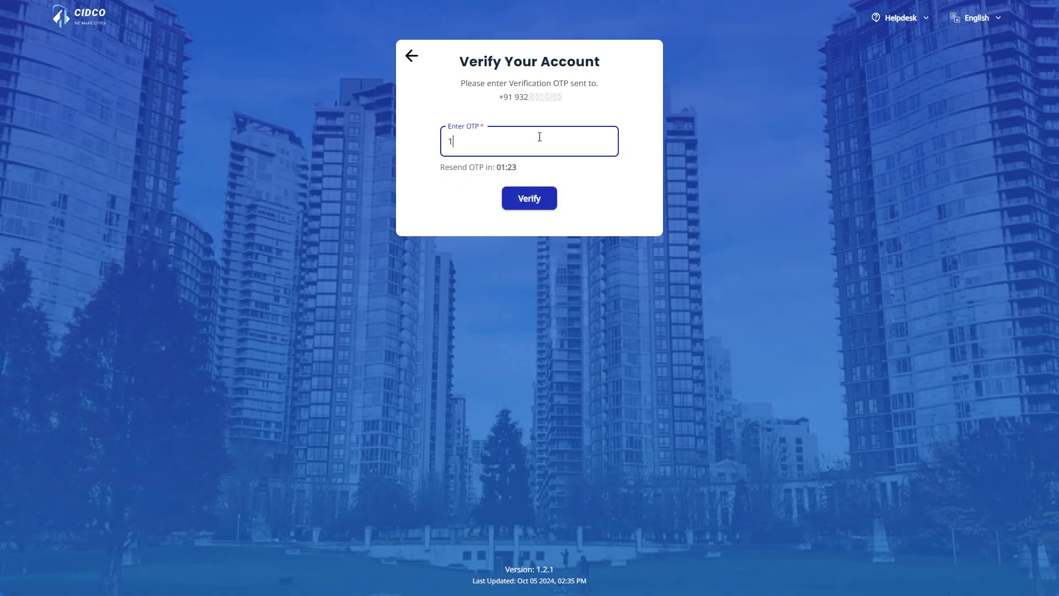
click(529, 200)
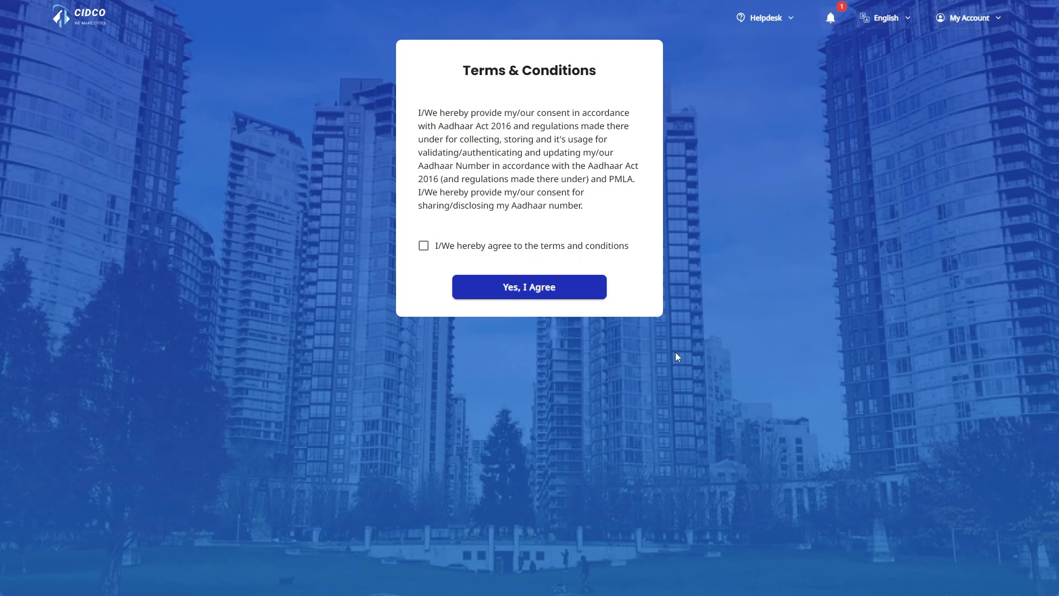
click(424, 246)
click(526, 302)
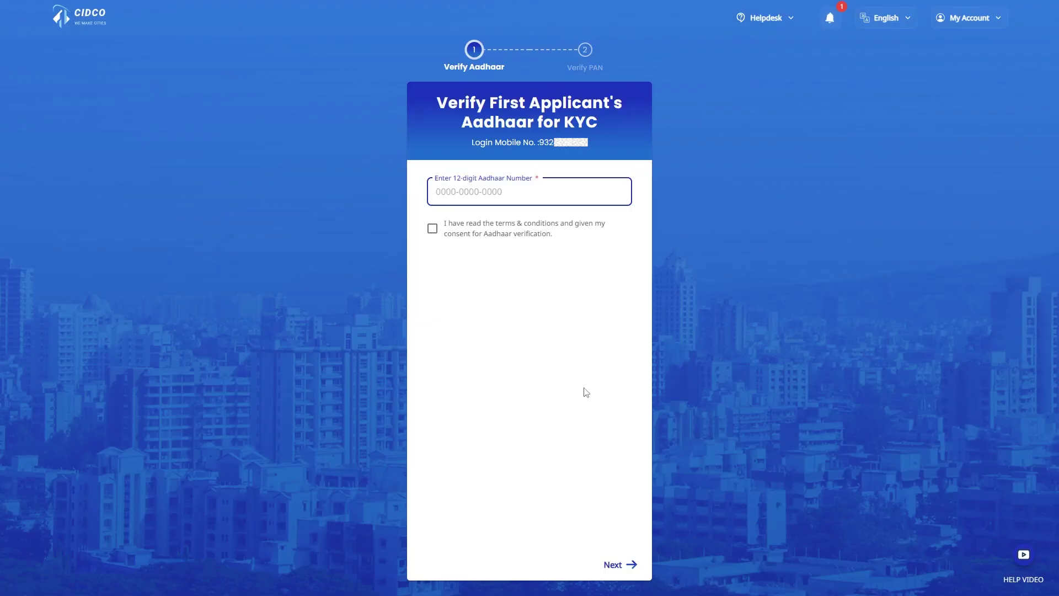
- Verify the first applicant's Aadhaar number with consent and the Aadhaar OTP
text(284)
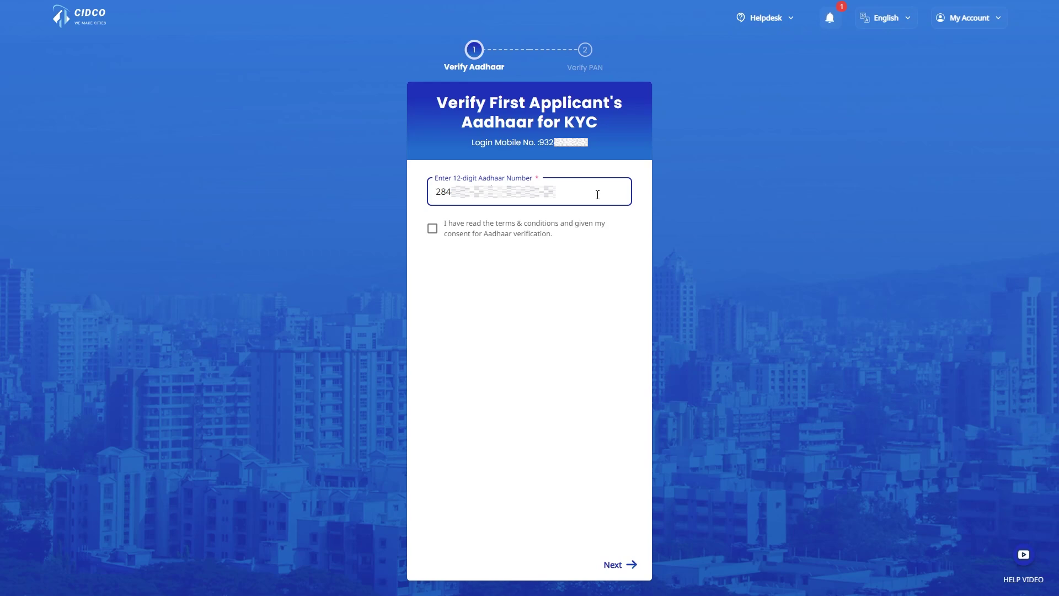
click(432, 229)
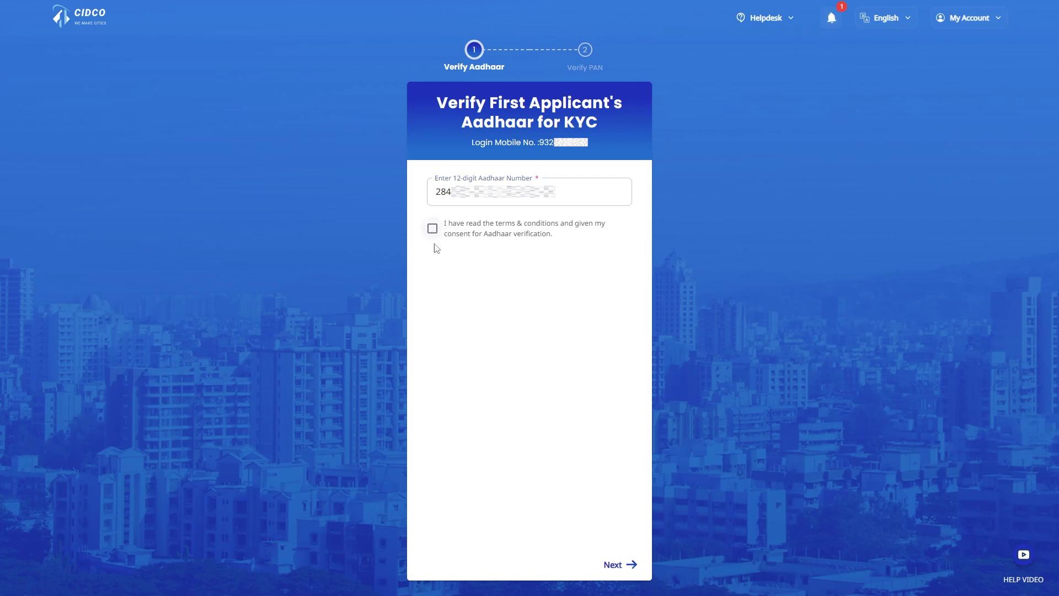
click(612, 563)
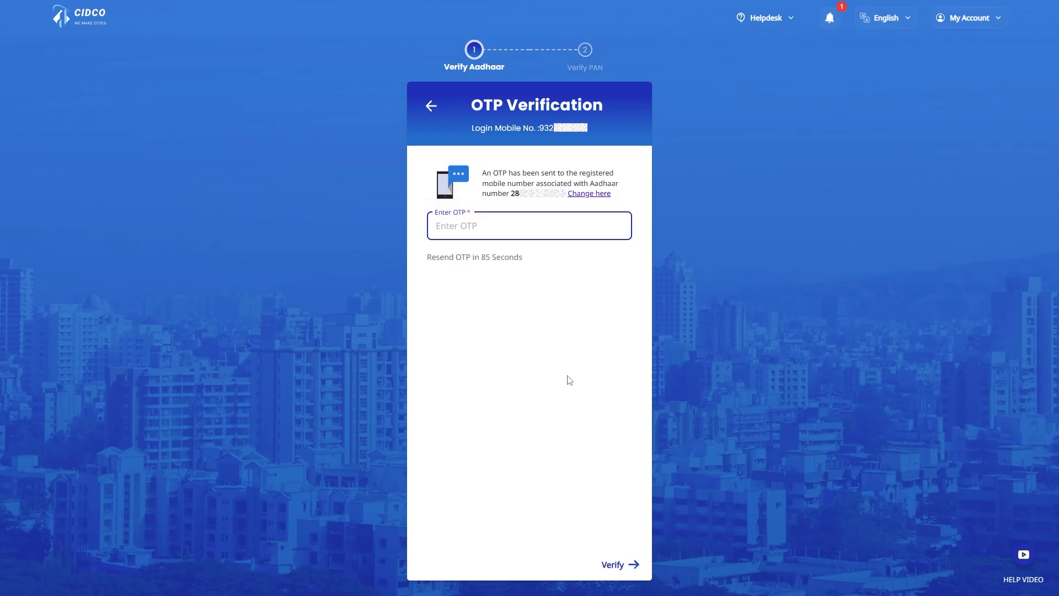
click(631, 565)
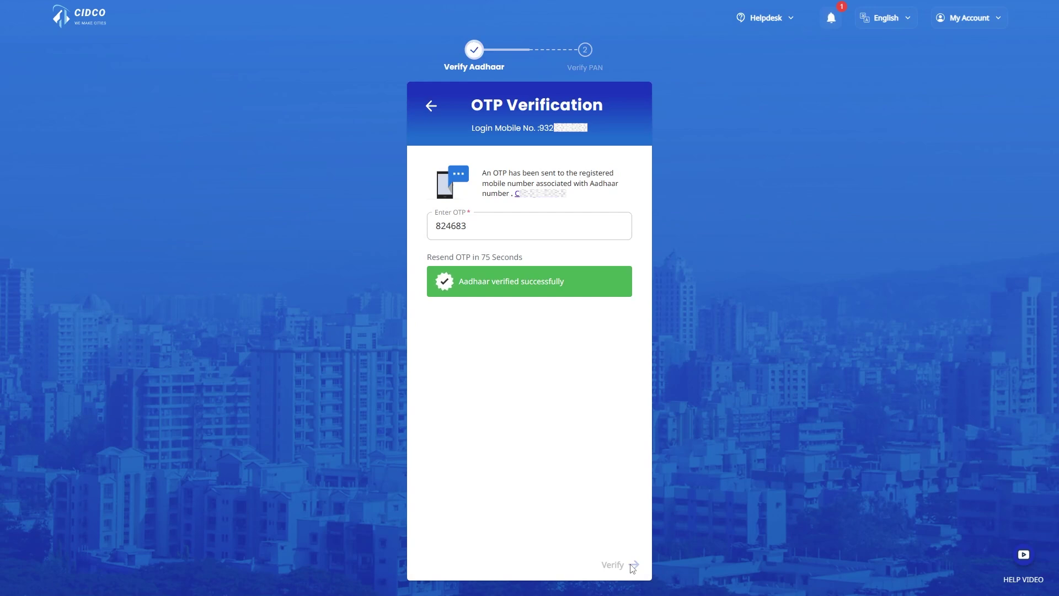
- Enter and verify the PAN card number, then continue to eligibility questions
text(AM)
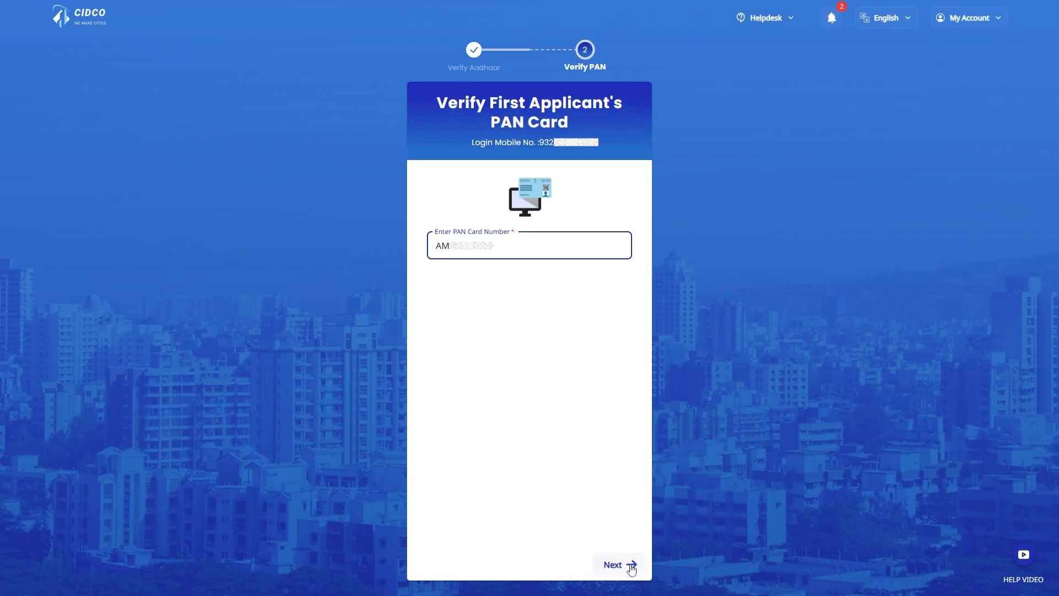
click(631, 565)
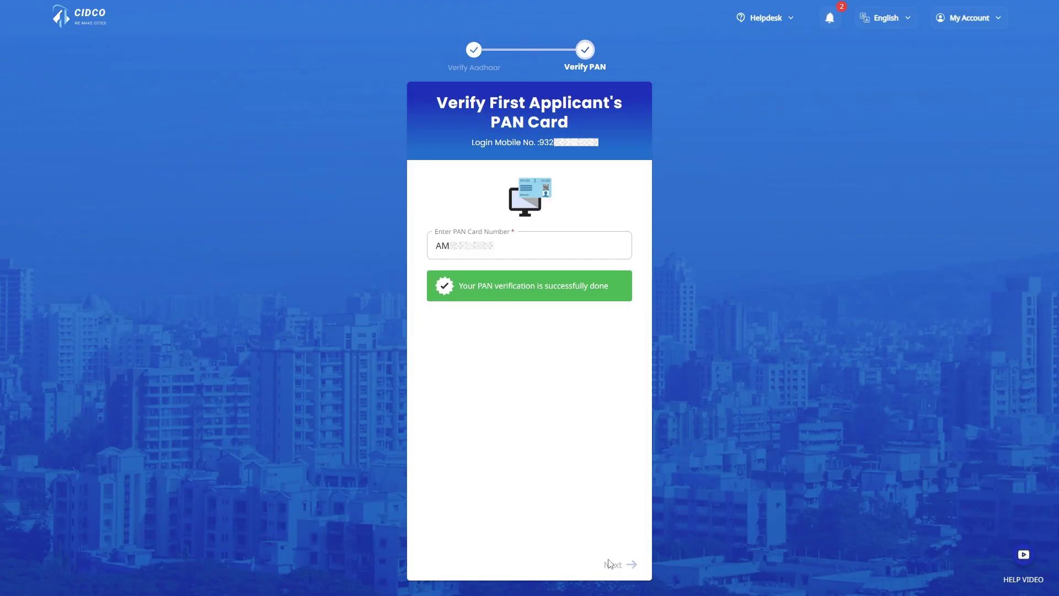
click(609, 563)
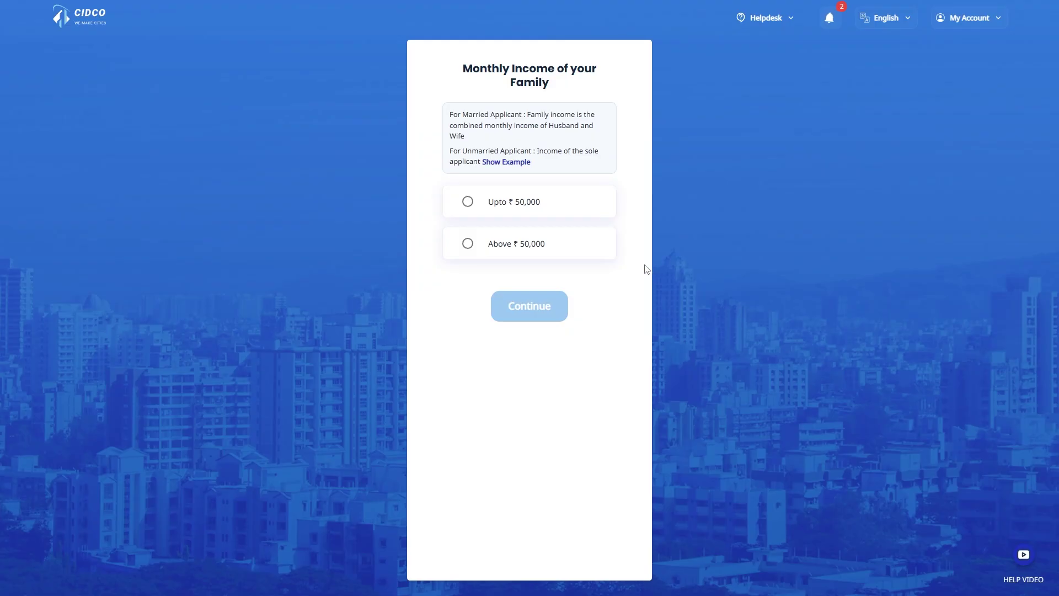
- Answer income 'Upto ₹50,000' and 'No' pucca house, then pick the EWS category
click(584, 208)
click(549, 309)
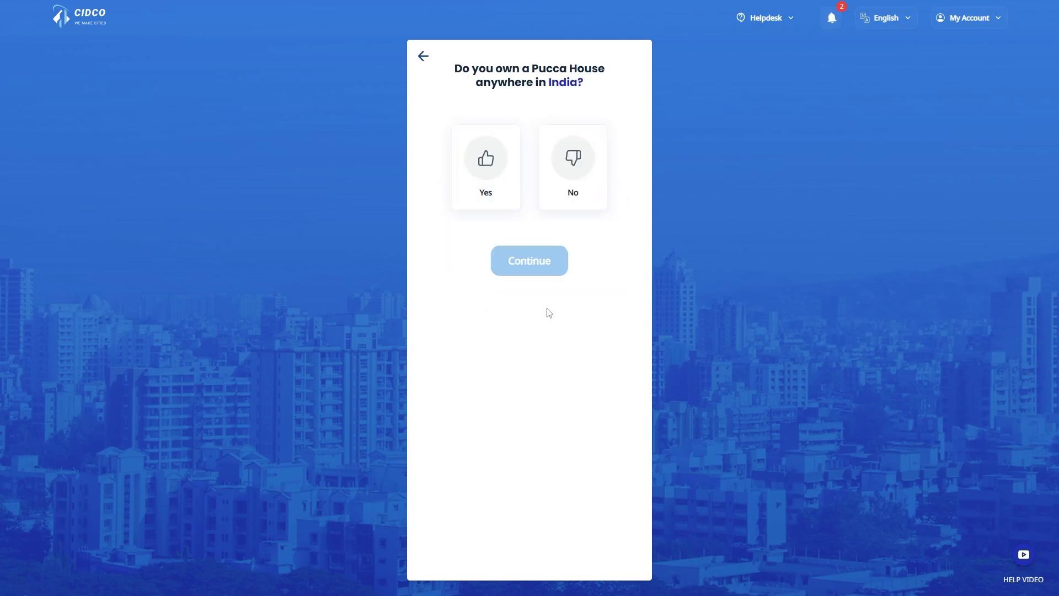
click(585, 188)
click(547, 262)
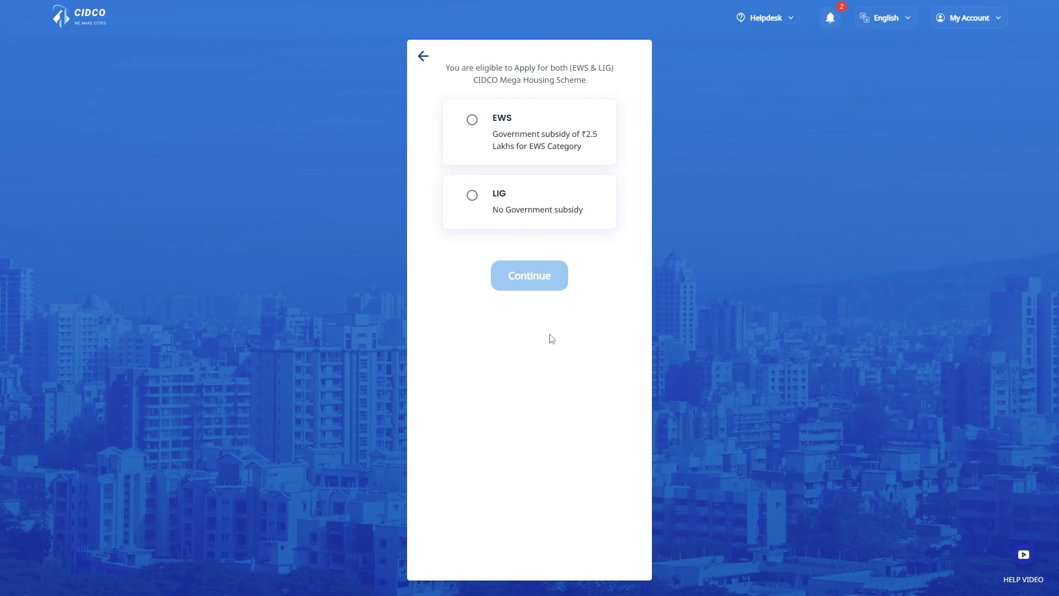
click(575, 148)
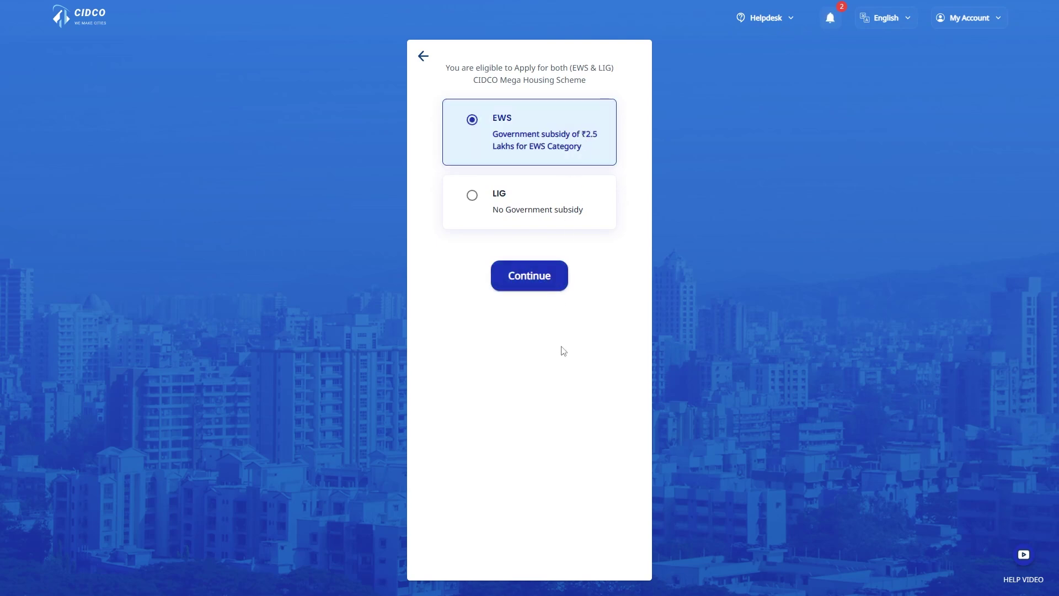
click(543, 276)
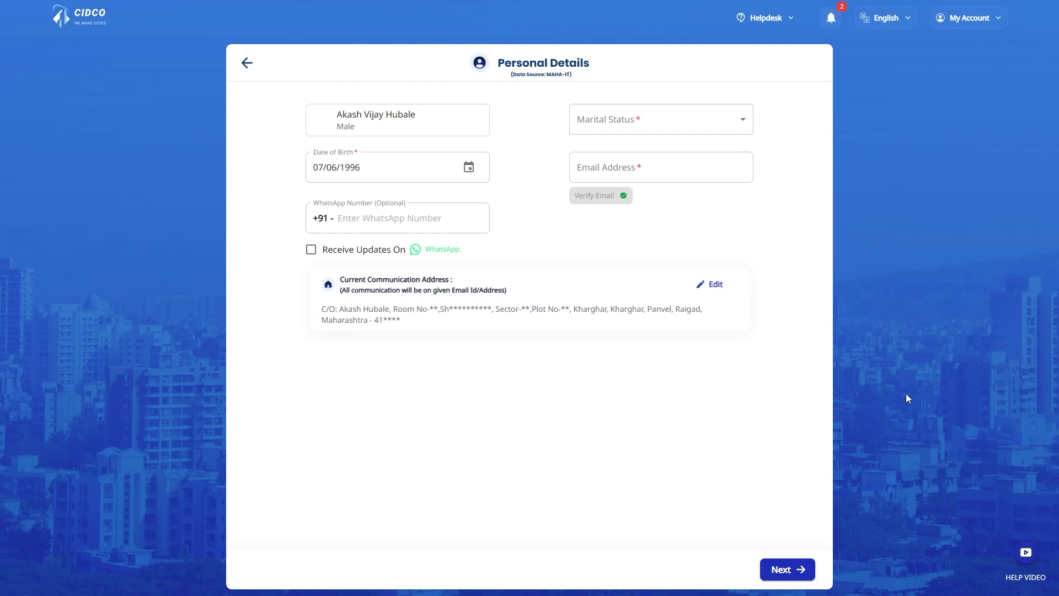
- Set marital status to Single and accept the notary affidavit requirement
click(746, 127)
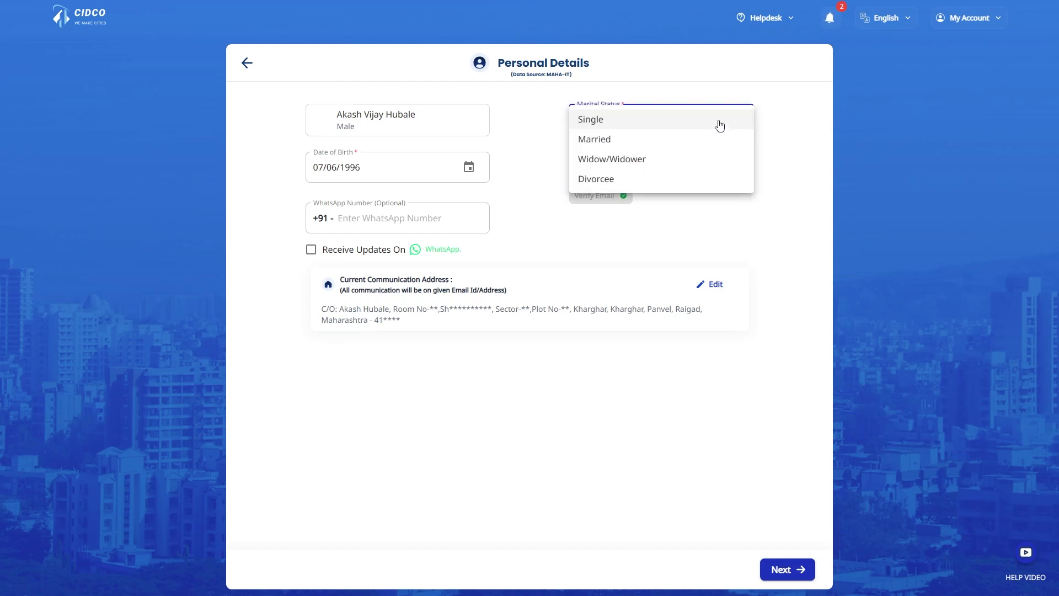
click(716, 127)
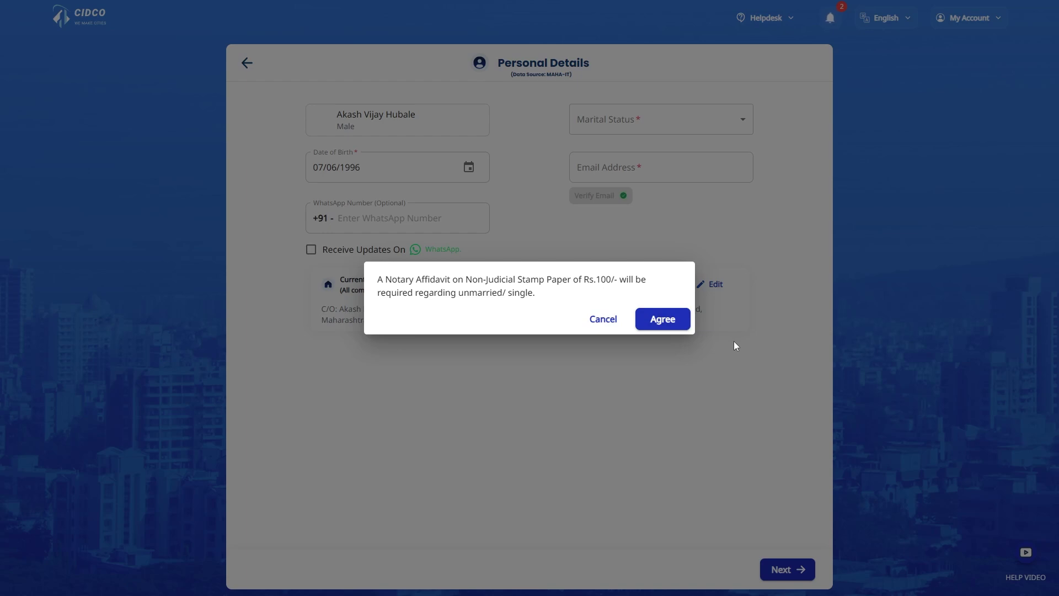
click(671, 320)
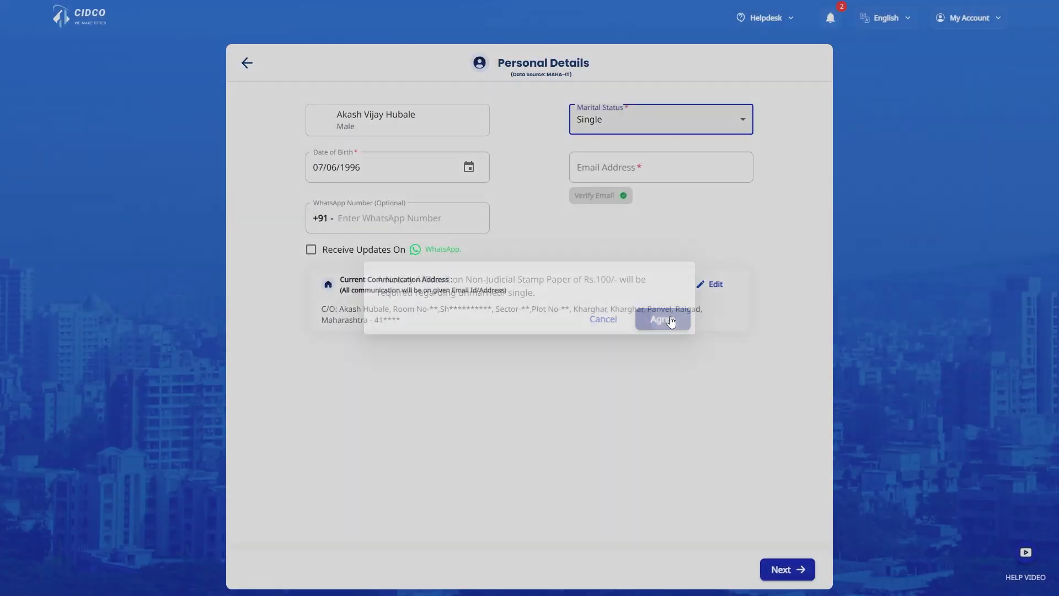
- Enter the applicant's email address and verify it with the emailed code
click(652, 164)
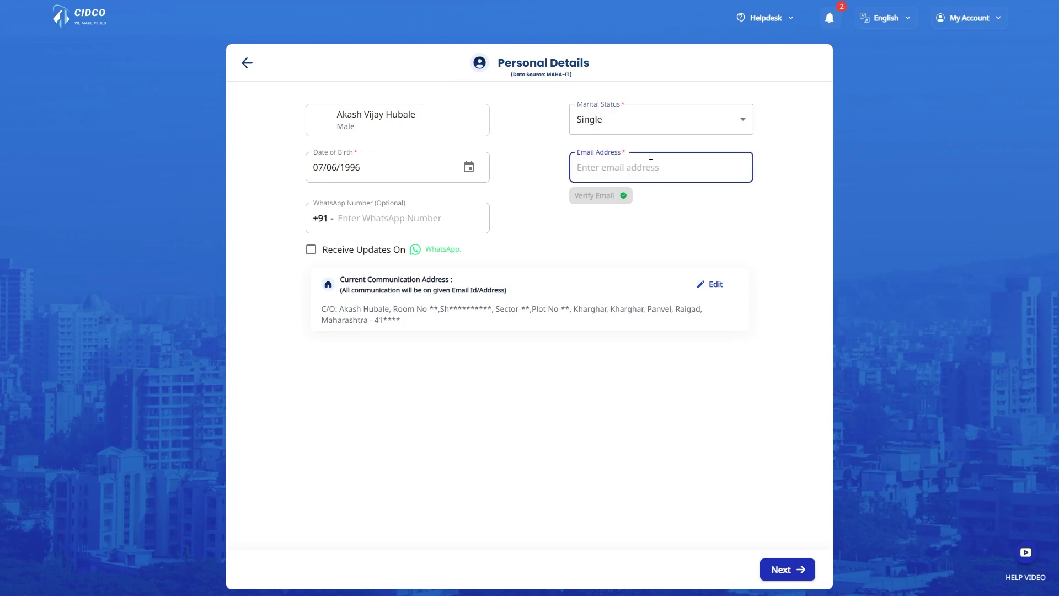
text(ah)
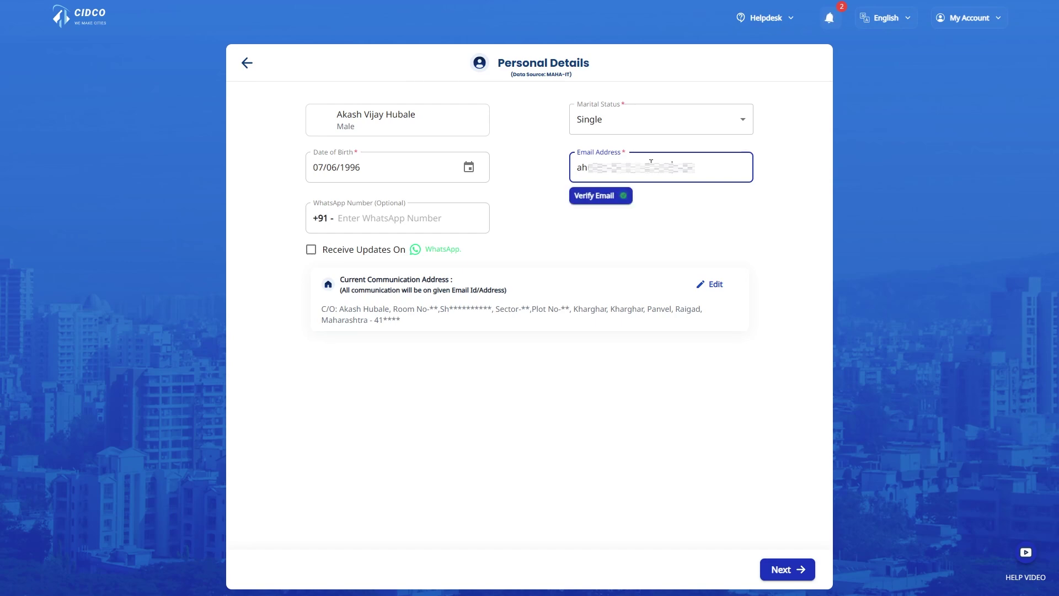
click(598, 200)
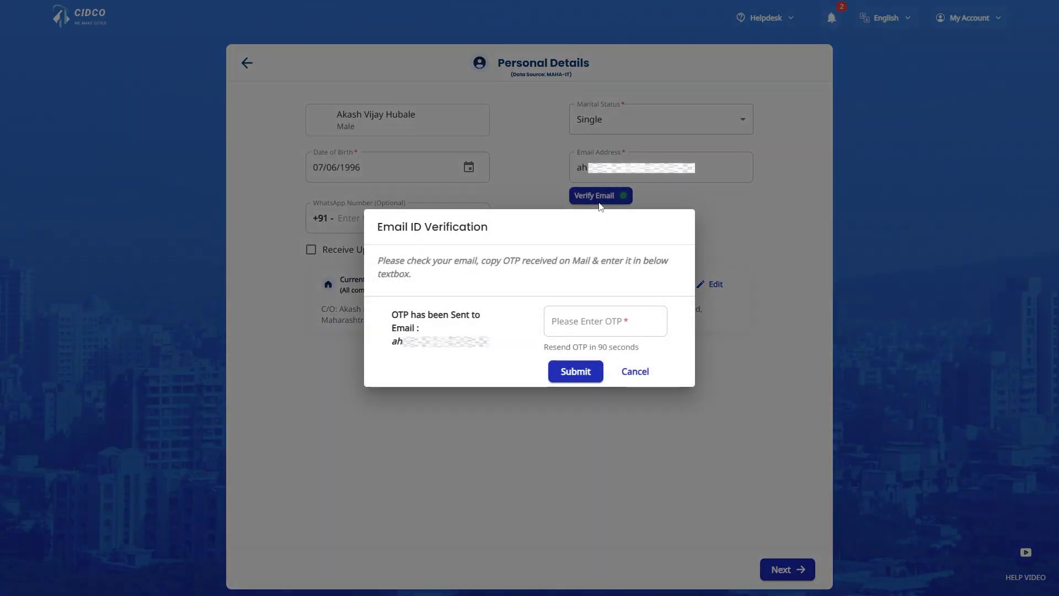
click(593, 320)
key(ctrl+v)
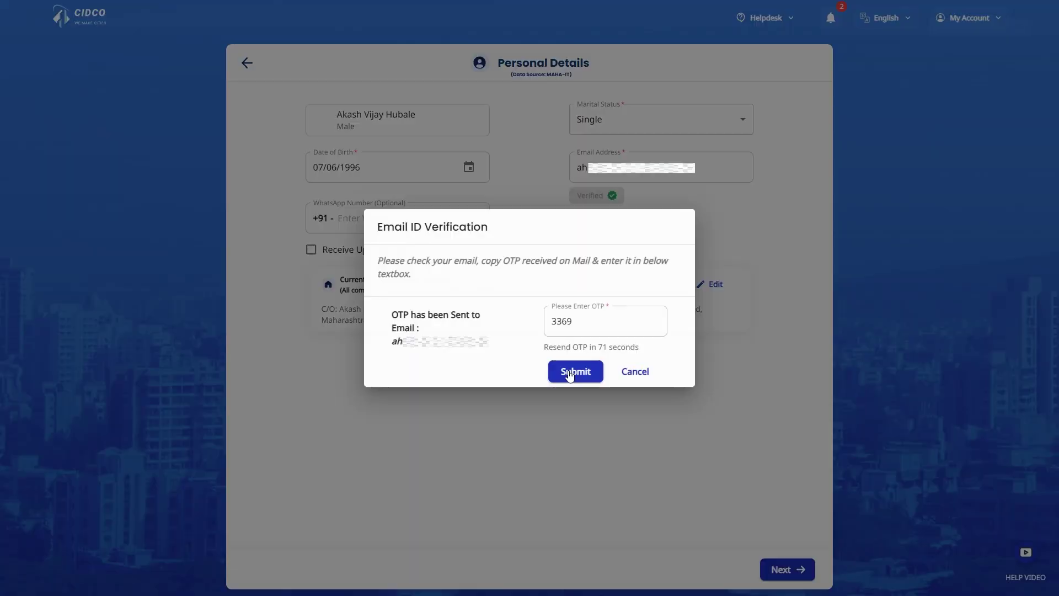
click(571, 372)
- Add the WhatsApp number with WhatsApp updates enabled and save personal details
click(443, 223)
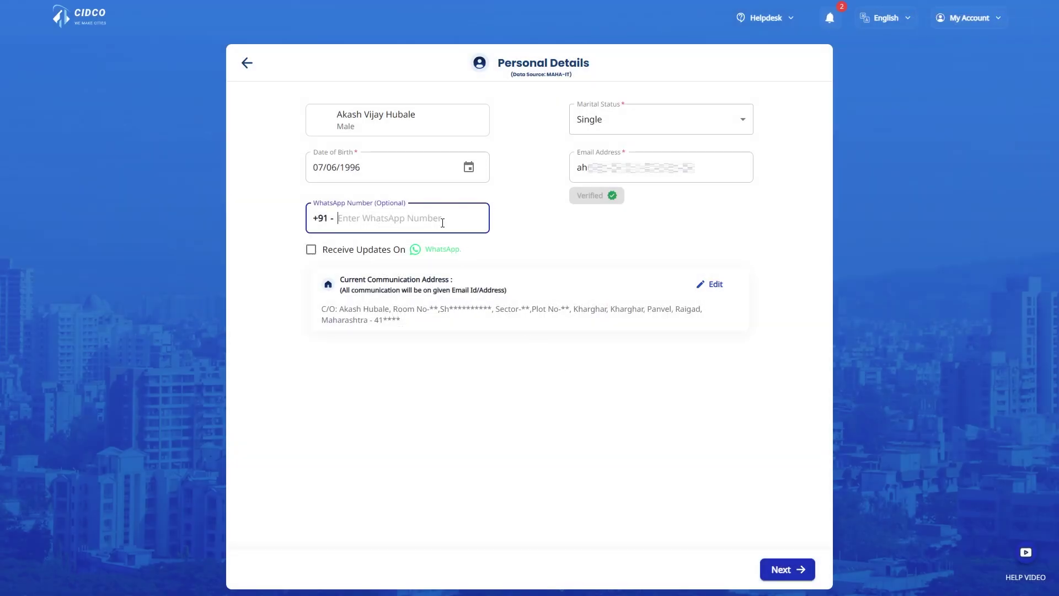
text(932)
click(331, 254)
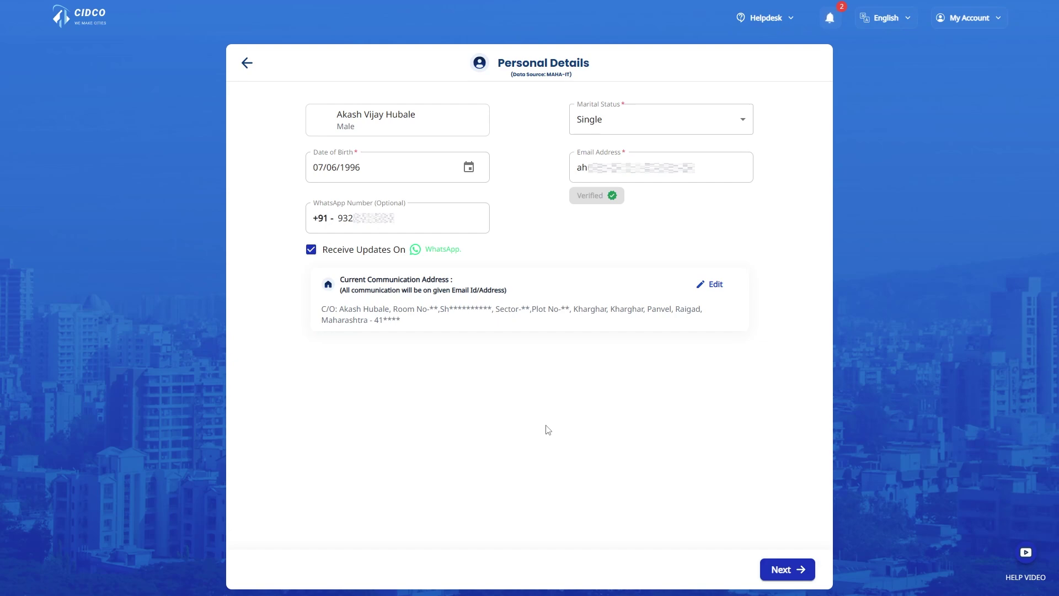
click(798, 568)
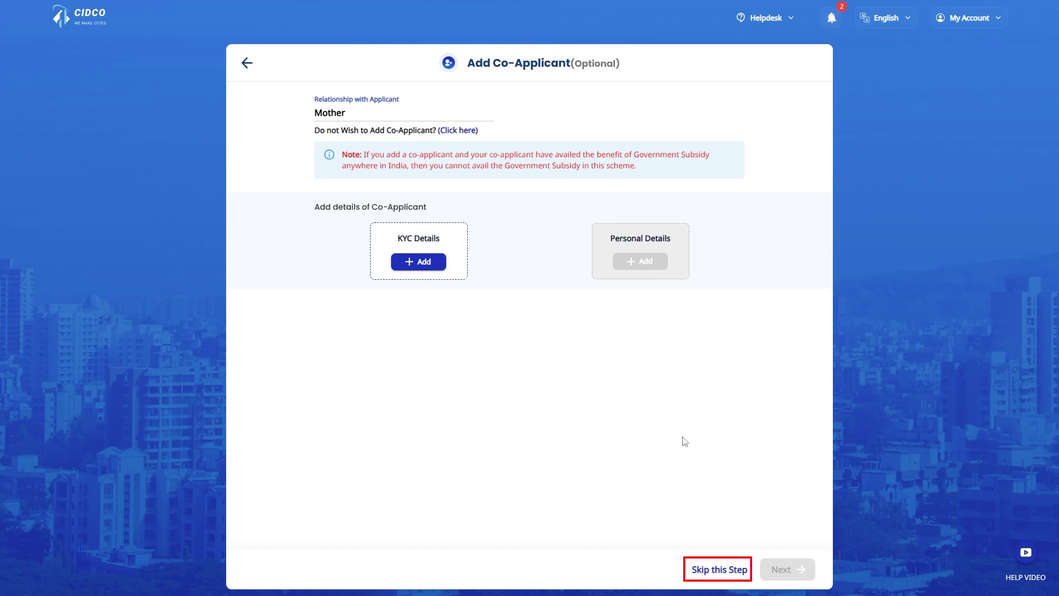
- Skip the Add Co-Applicant step and confirm with Yes
click(726, 574)
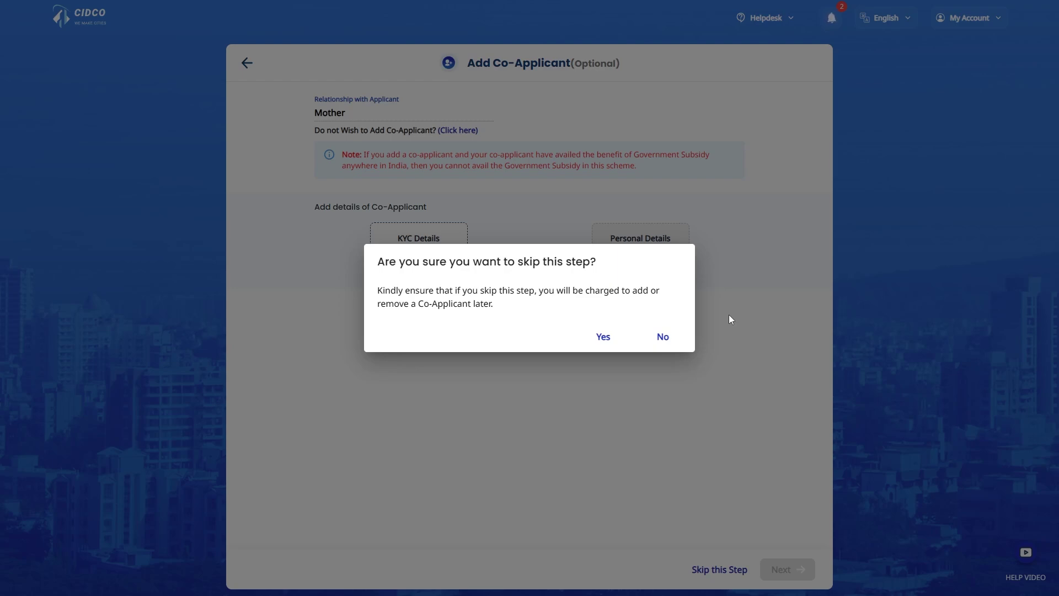
click(603, 337)
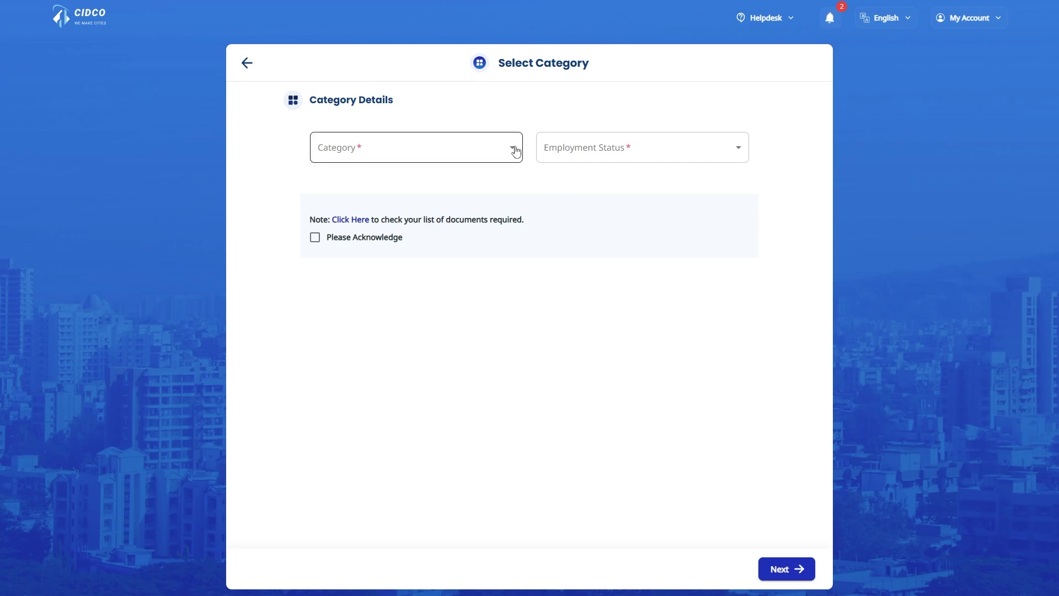
- Choose General category and Salaried employment status, acknowledge the documents note, and continue
click(515, 147)
click(513, 156)
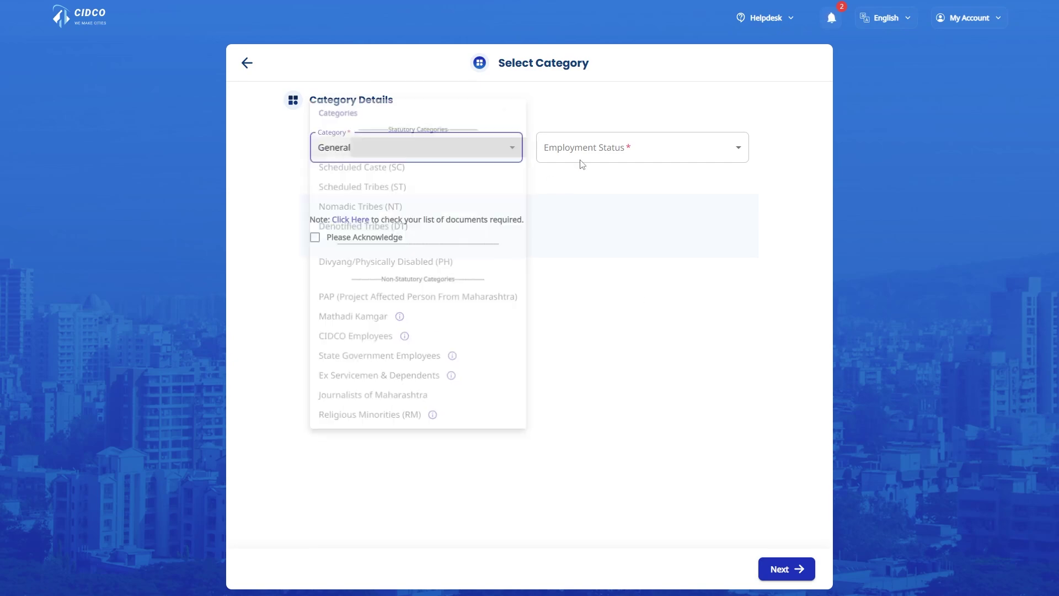
click(743, 155)
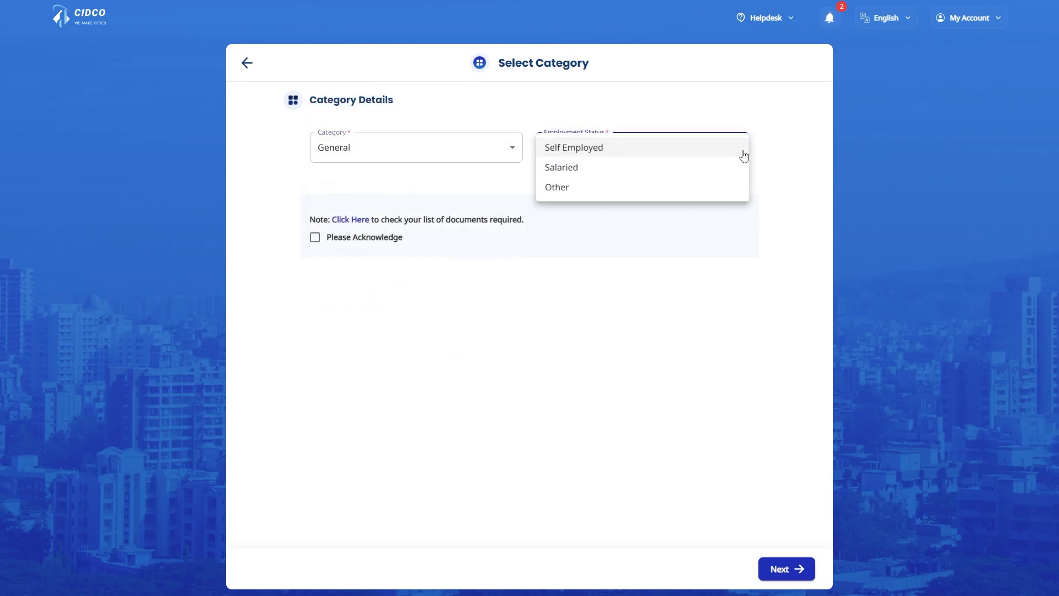
click(710, 173)
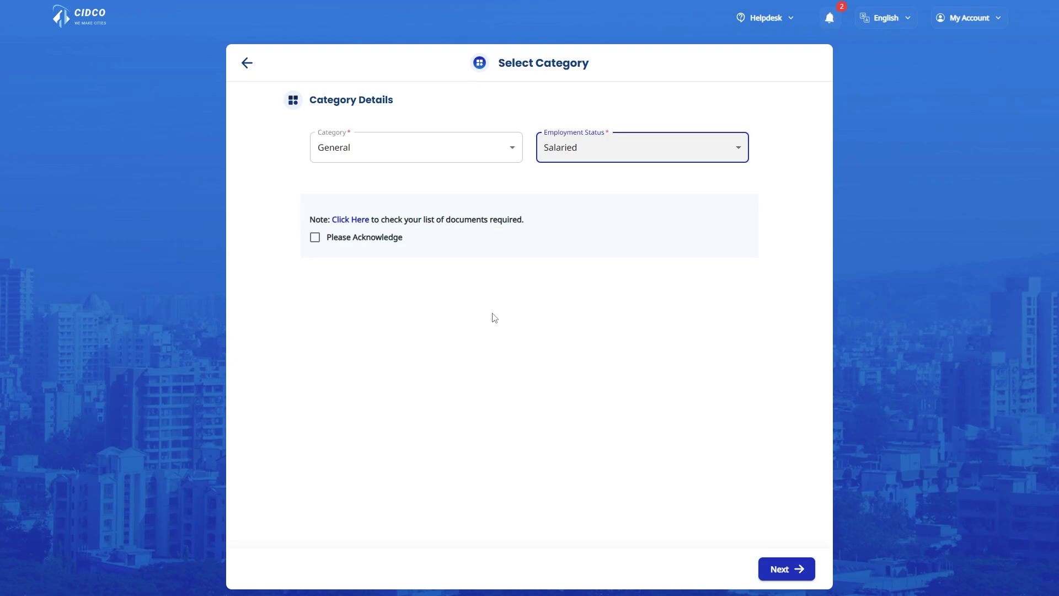
click(495, 317)
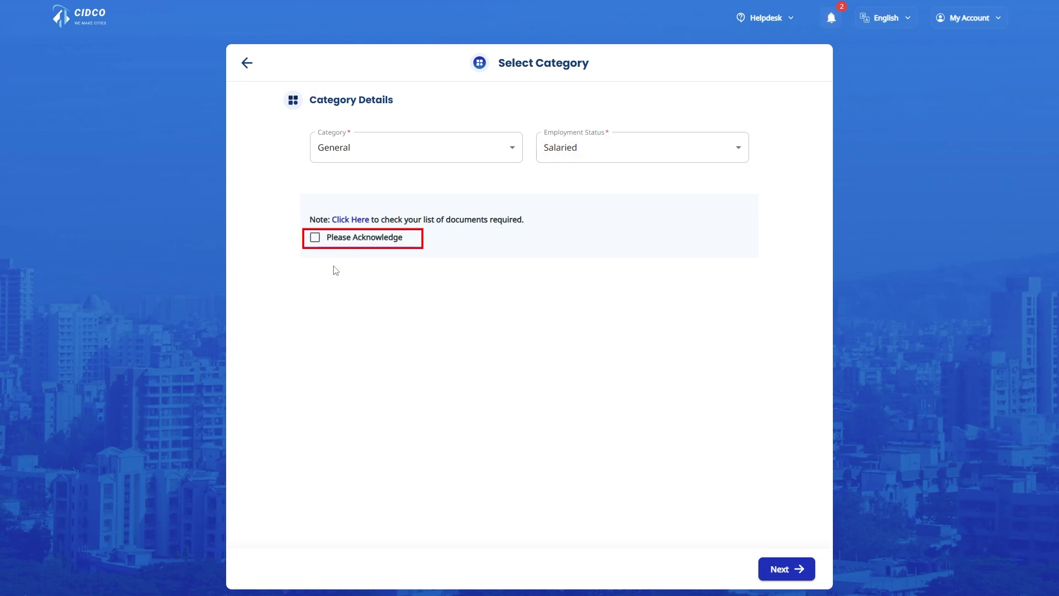
click(315, 239)
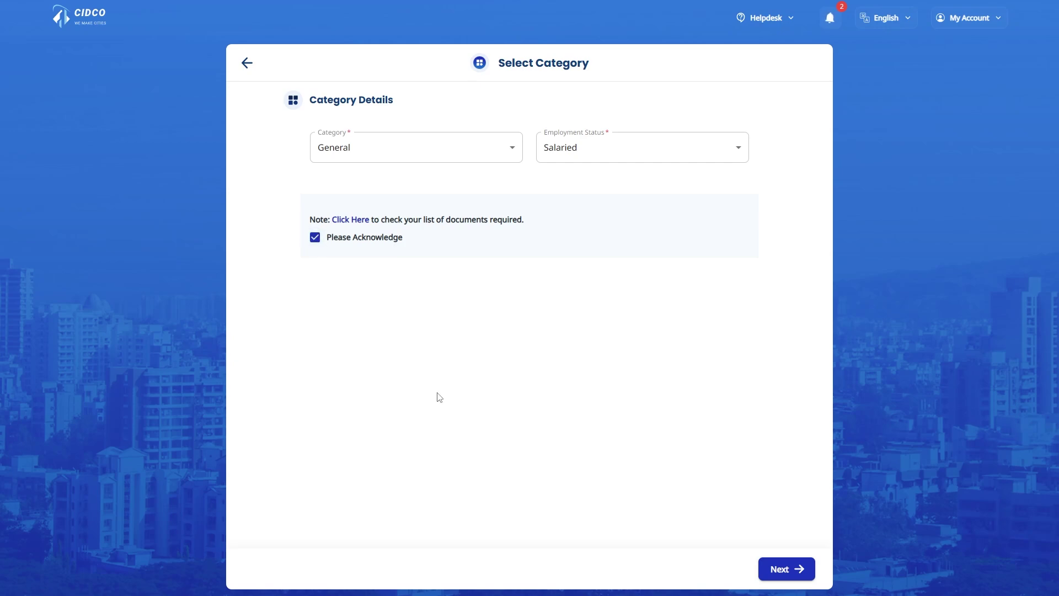
click(797, 569)
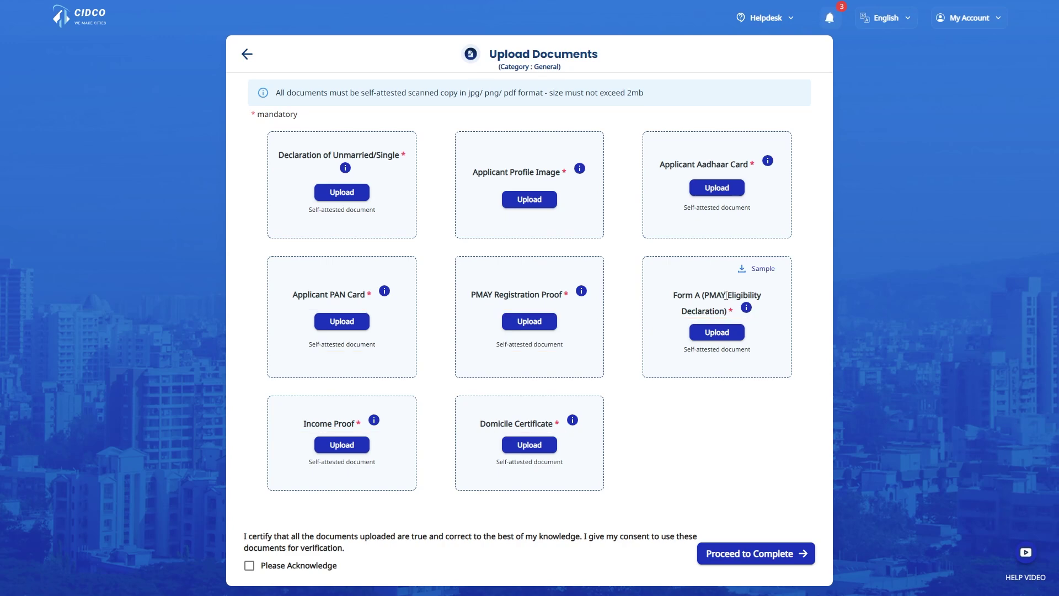
- Certify the eight uploaded documents as genuine and proceed to the ₹236.00 fee payment
mouse_move(584, 174)
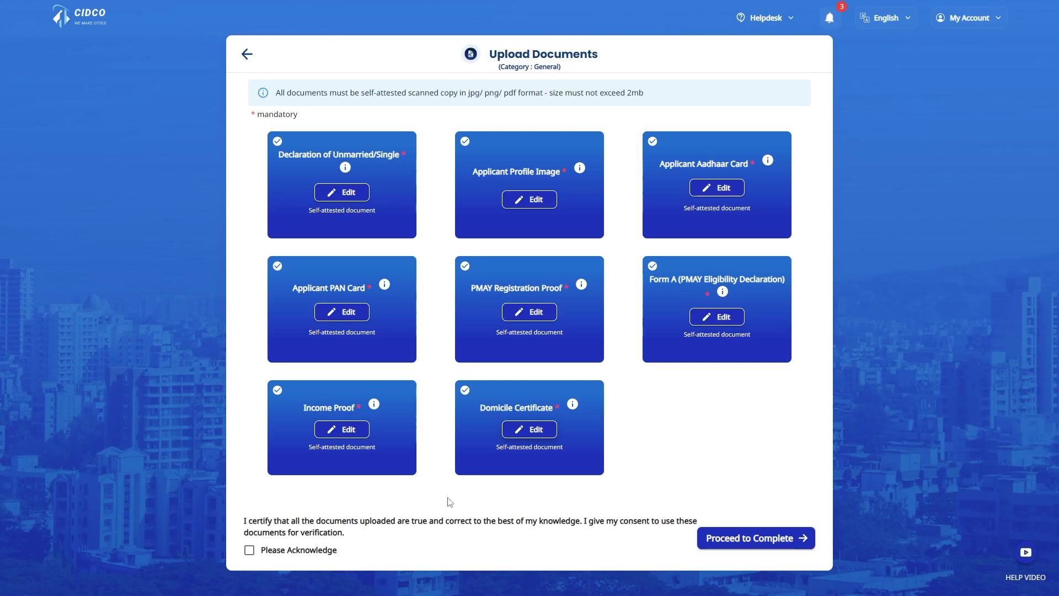
click(290, 552)
click(778, 543)
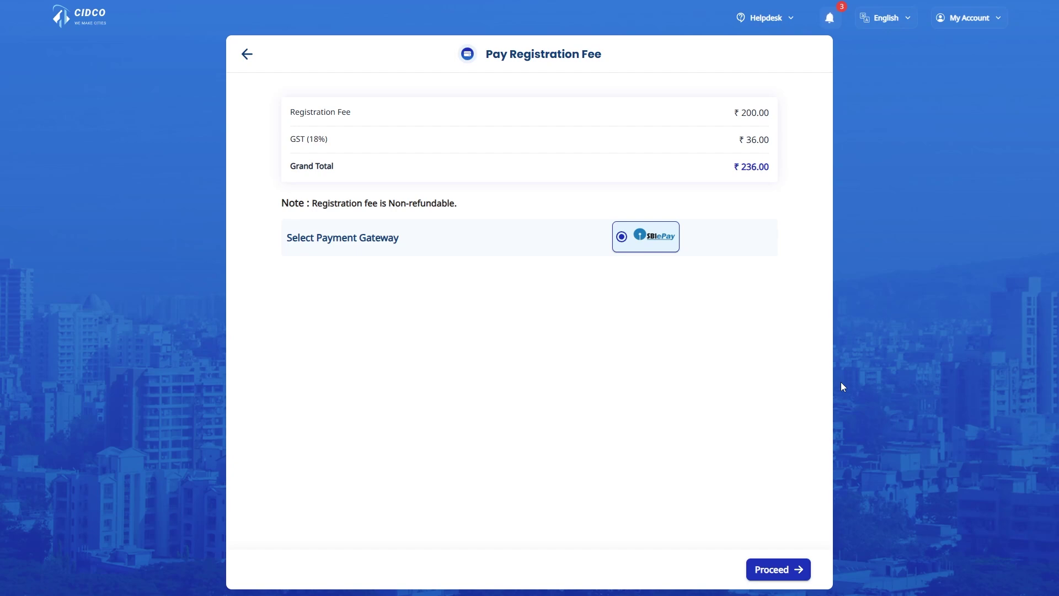
- Proceed with SBIePay and accept the non-refundable payment terms
click(797, 570)
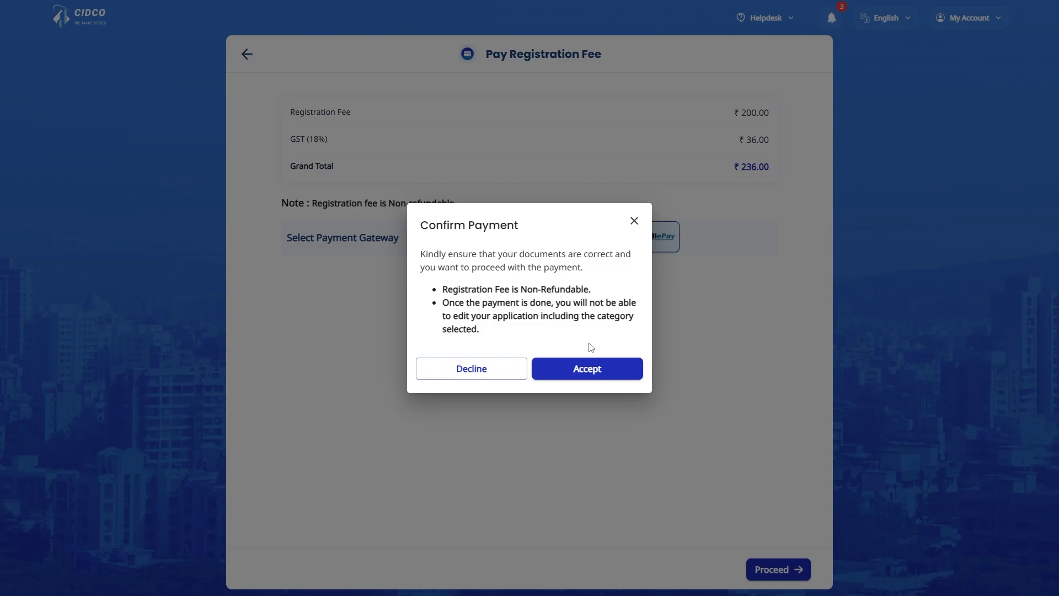
click(593, 368)
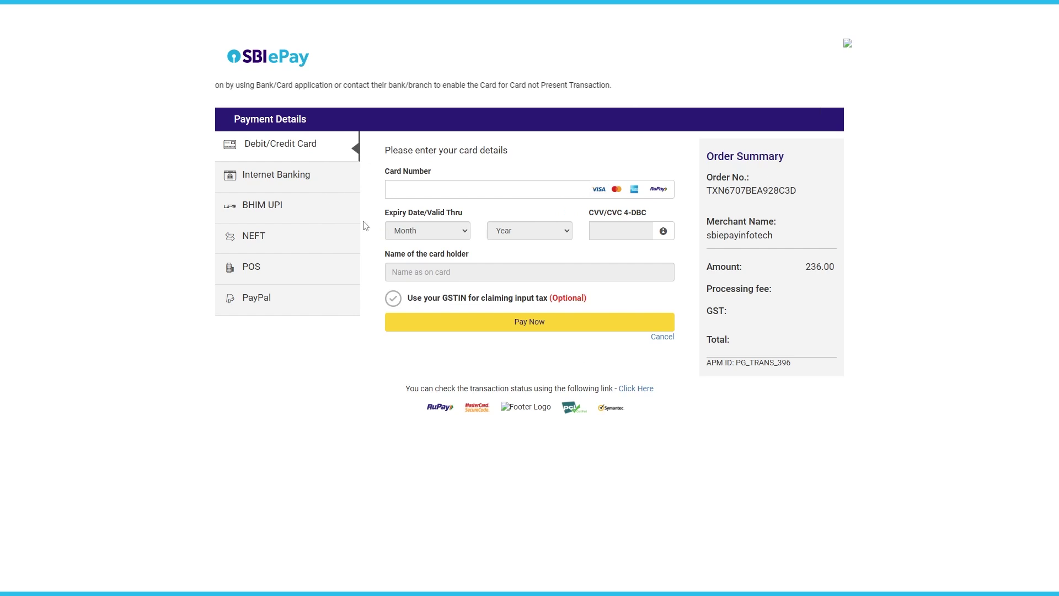
- Pay ₹236 by Internet Banking using SBIePay Test Bank
click(329, 181)
click(456, 202)
scroll(505, 413, down, 5)
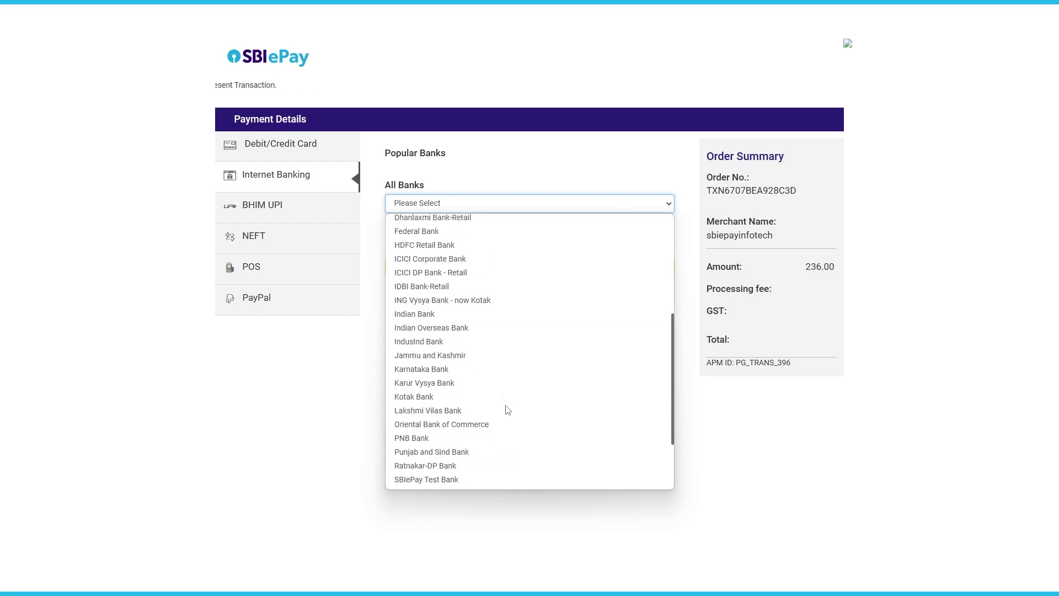
scroll(504, 408, down, 3)
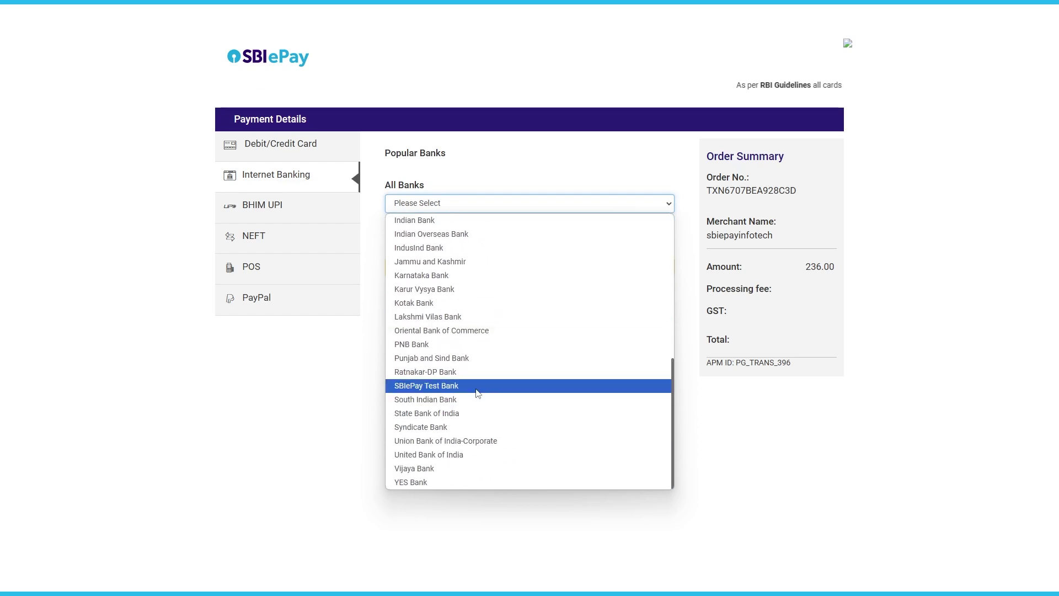
click(496, 379)
click(531, 268)
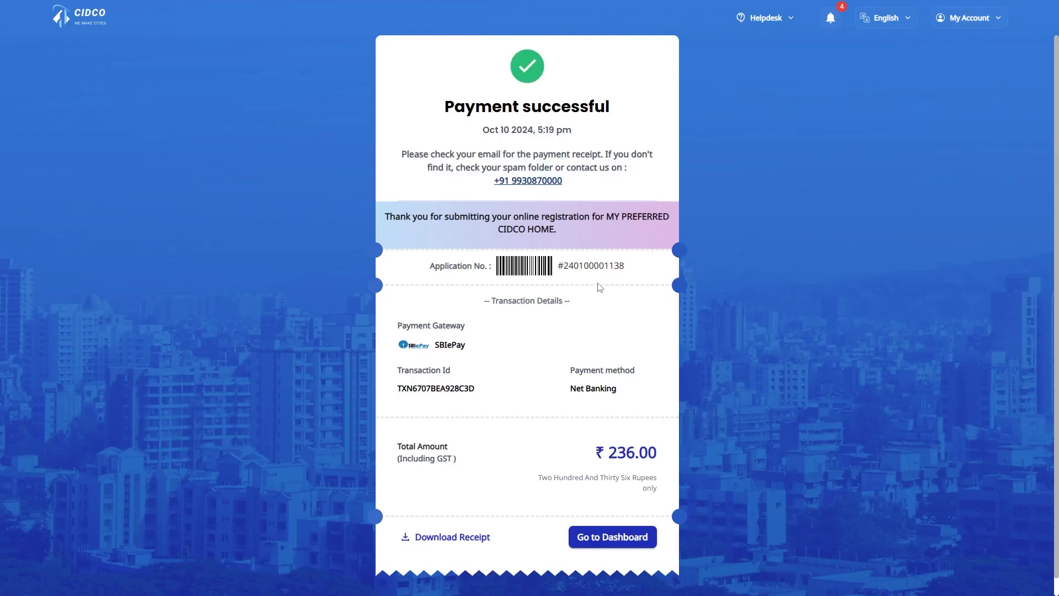
- Go from the payment receipt to My Application, showing fee received and document verification in progress
click(613, 539)
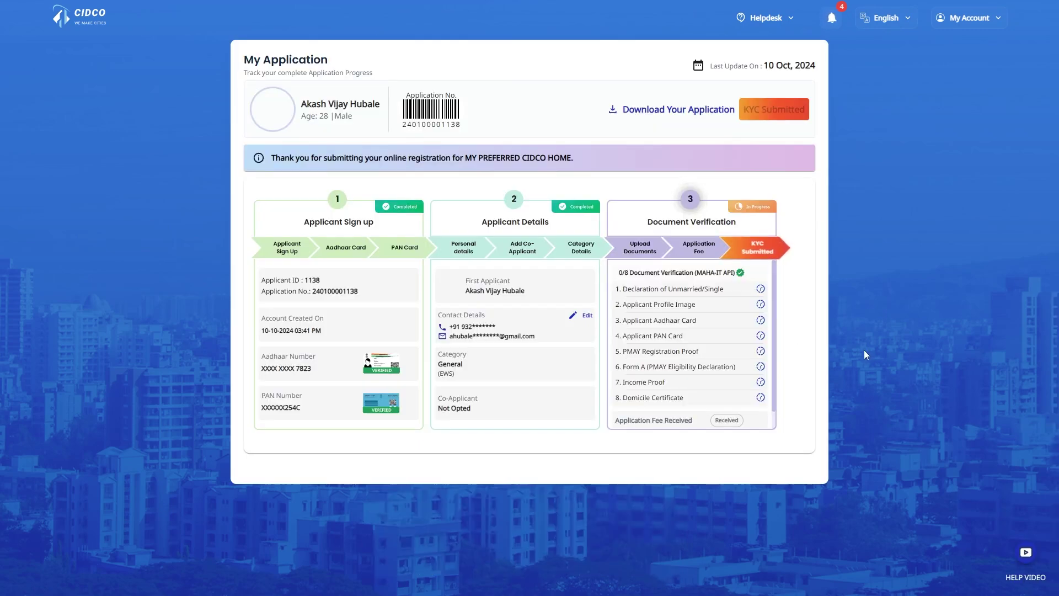